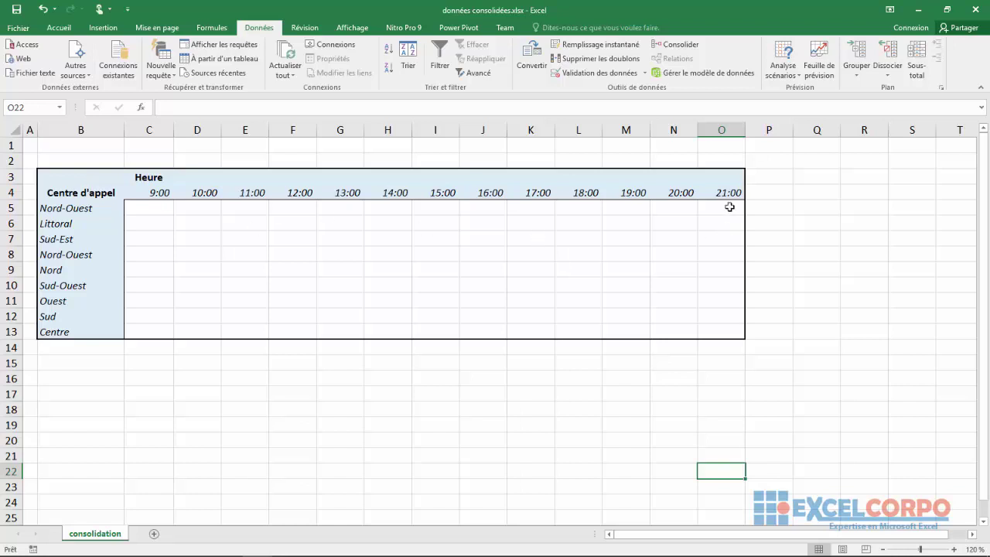
# - Examine the call-centre labels in column B and the hour headers in row 4 of the empty consolidation table
pyautogui.click(74, 130)
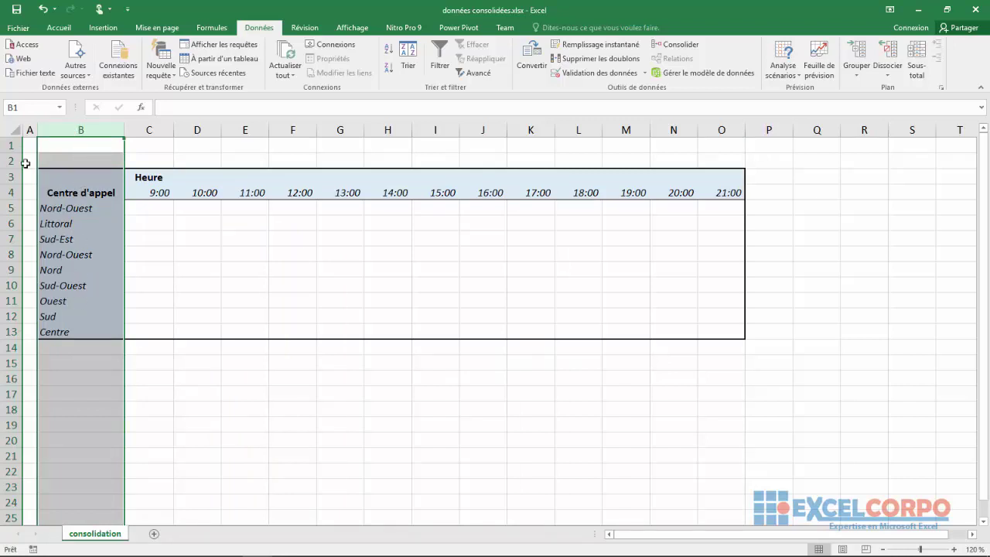
pyautogui.click(3, 186)
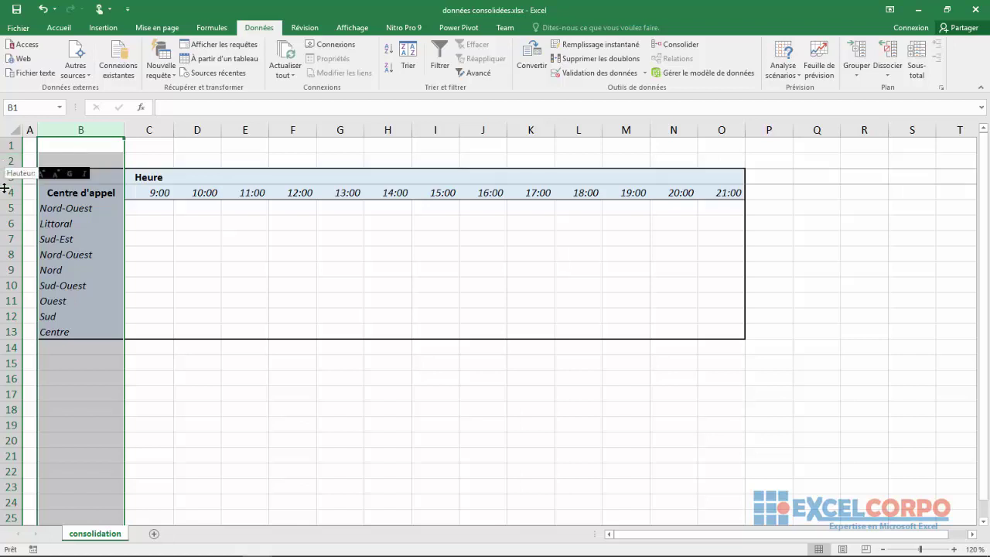
pyautogui.click(6, 192)
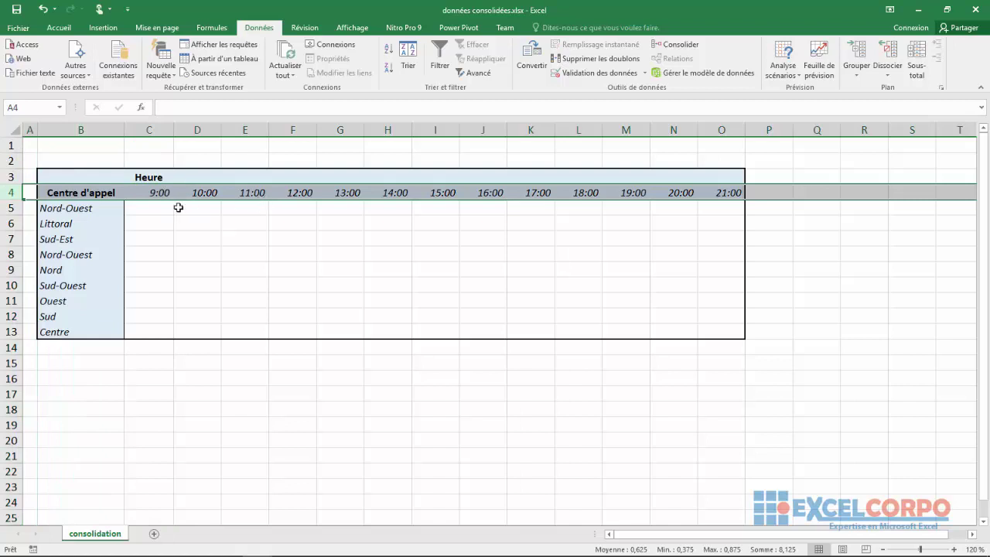
pyautogui.click(640, 272)
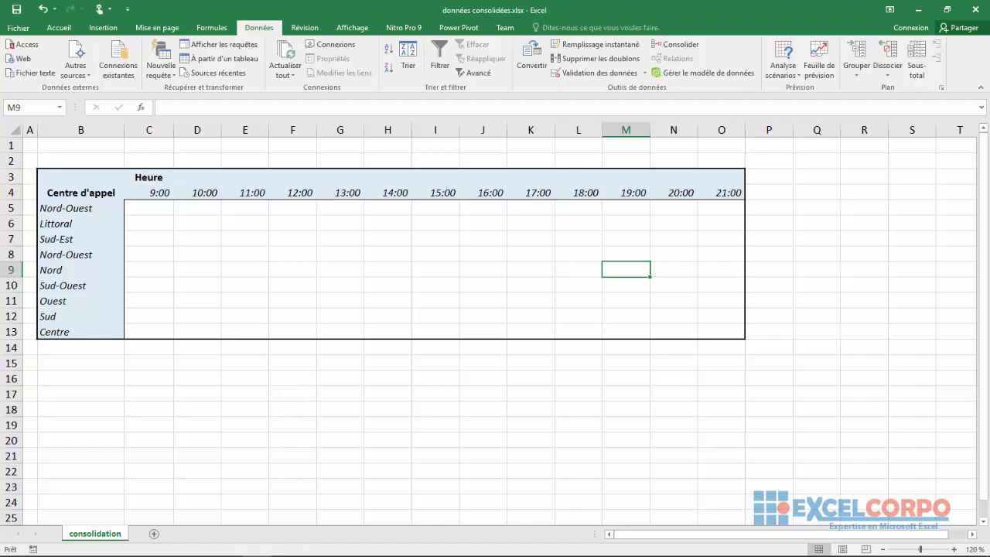
# - Compare the table layouts in appel de fevrier.xlsx and appel de janvier.xlsx with the empty table in données consolidées.xlsx
pyautogui.moveTo(292, 551)
pyautogui.moveTo(259, 545)
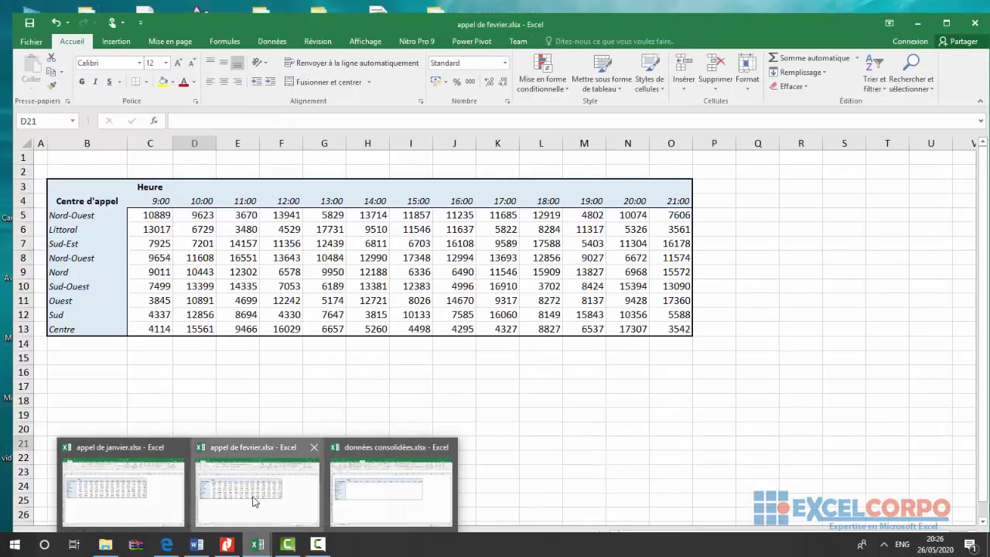
pyautogui.click(254, 503)
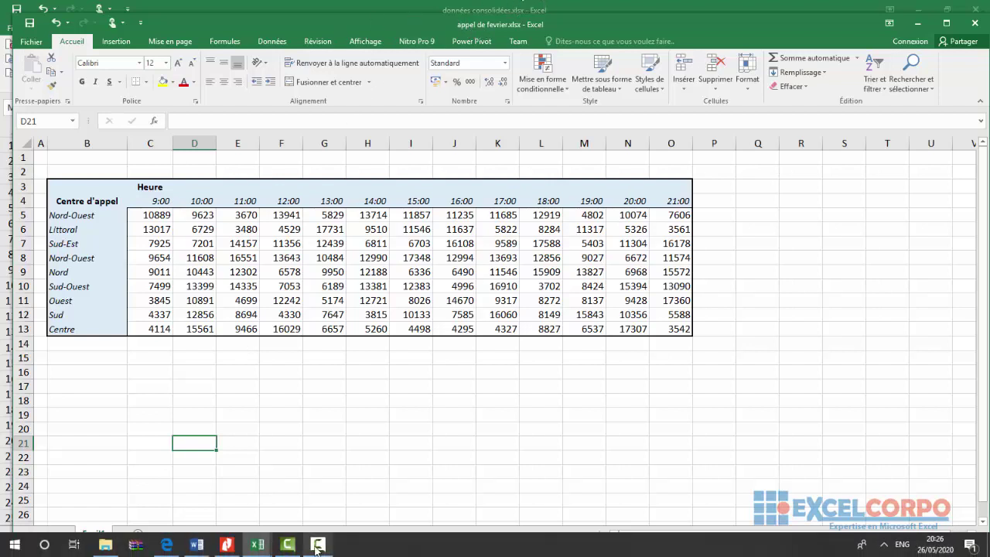
pyautogui.moveTo(272, 549)
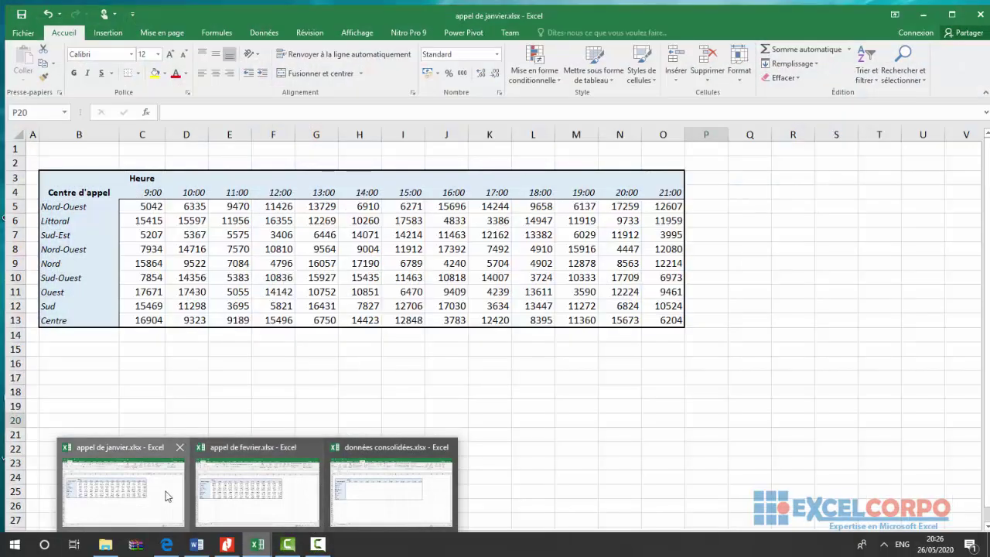
pyautogui.click(169, 495)
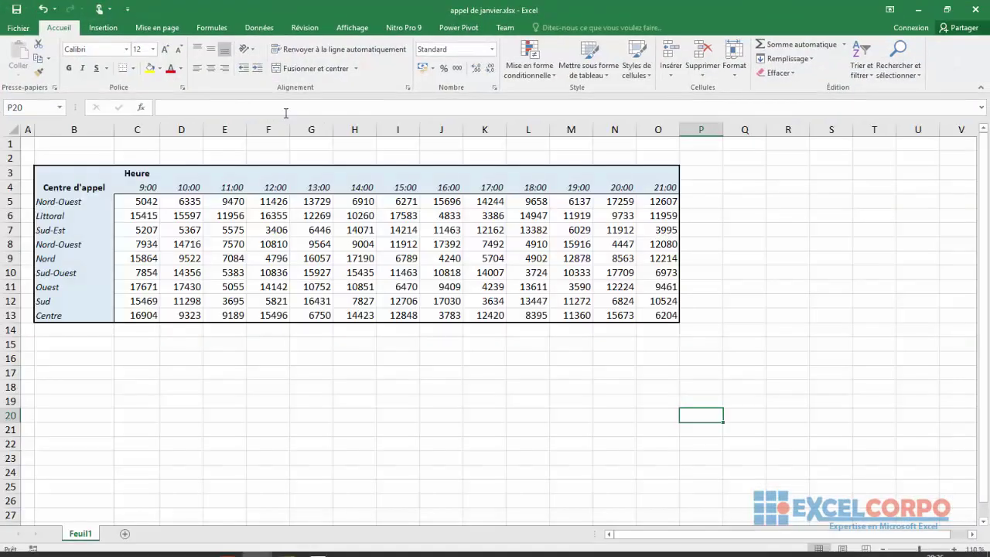
pyautogui.click(73, 130)
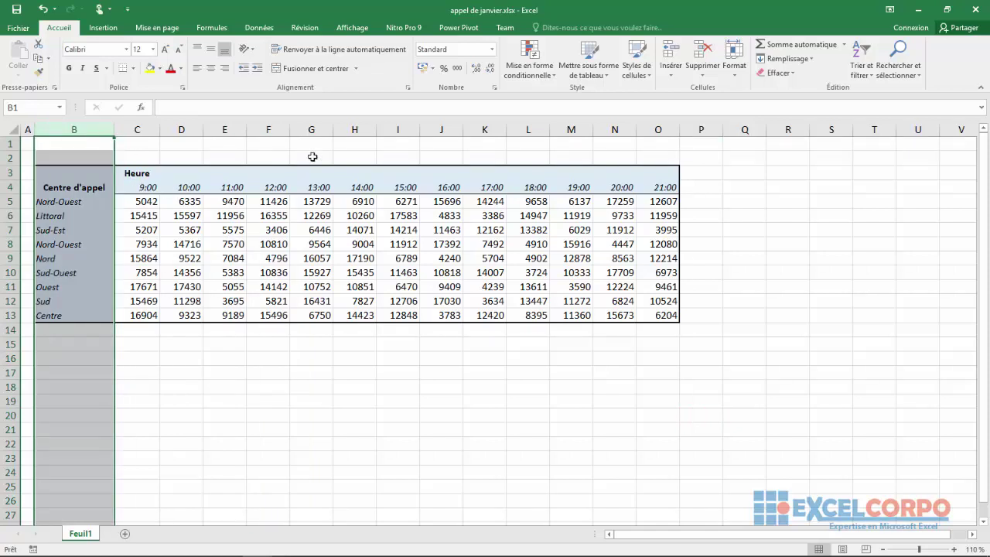
pyautogui.click(658, 187)
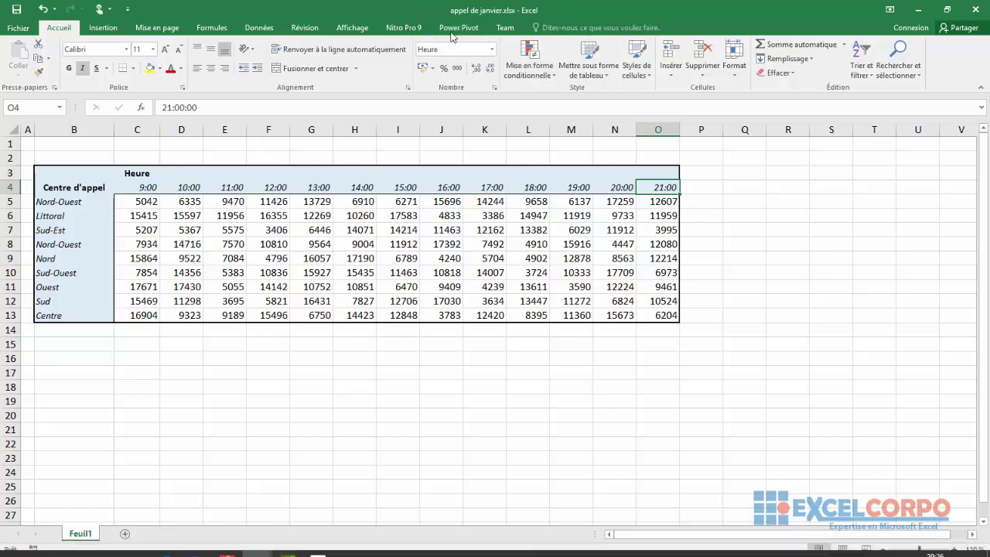
pyautogui.click(259, 547)
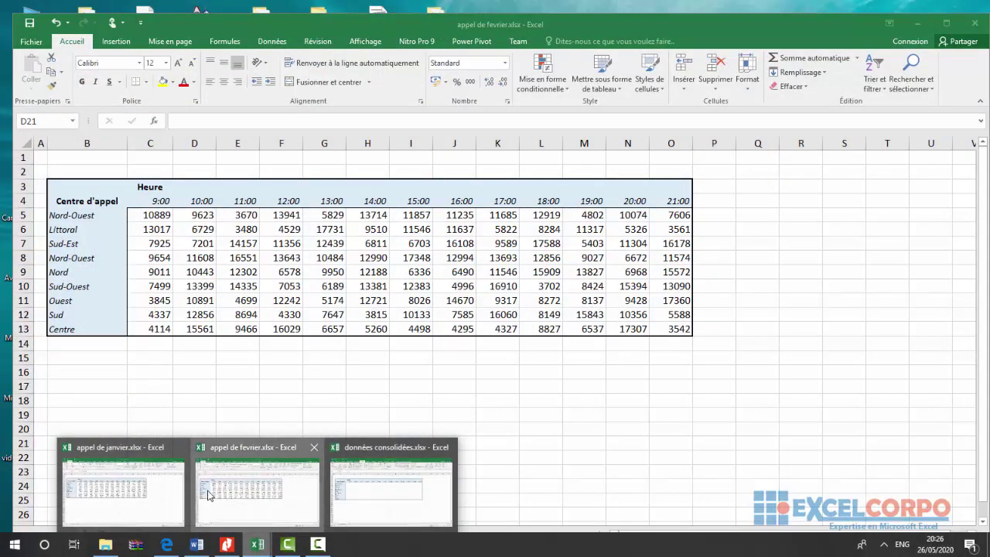
pyautogui.click(207, 495)
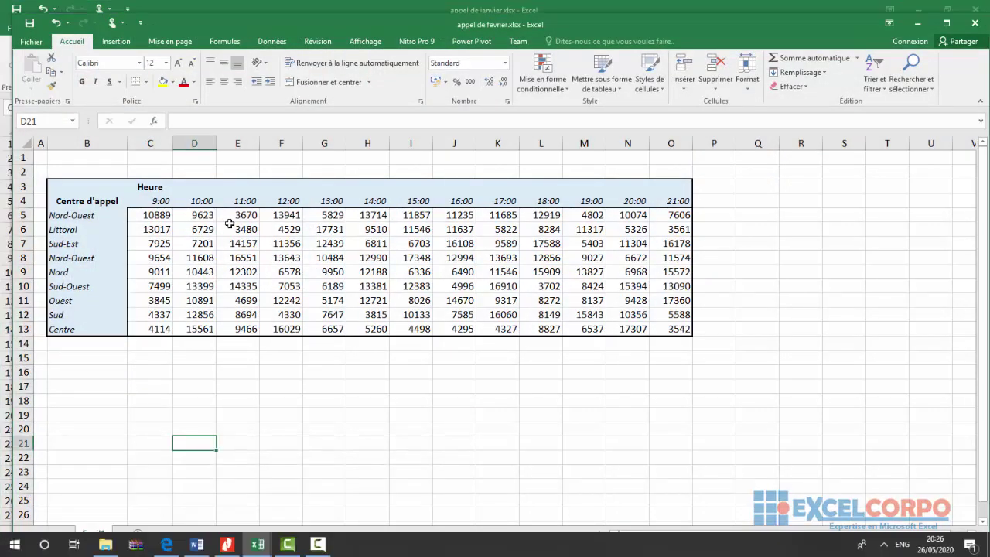
pyautogui.click(258, 546)
pyautogui.click(367, 518)
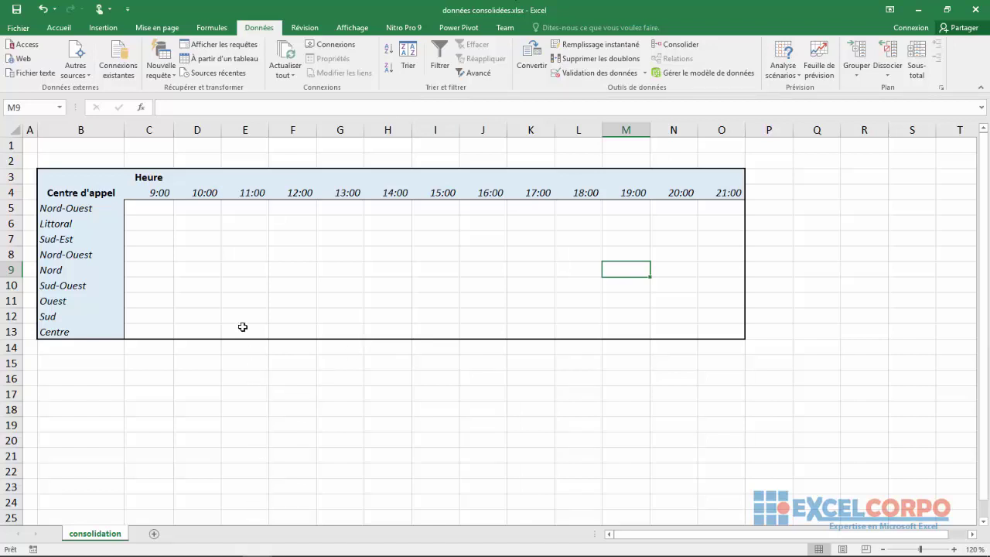
pyautogui.click(257, 544)
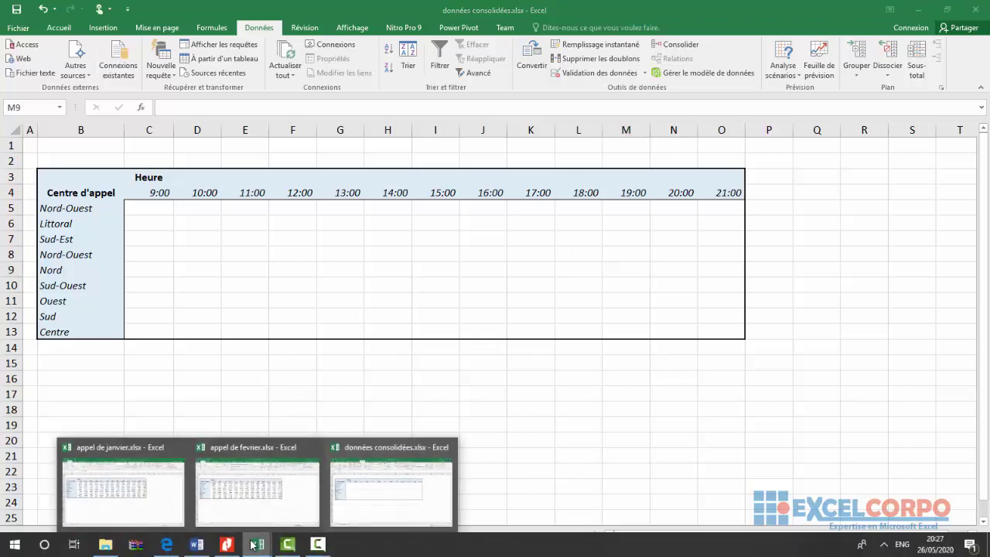
pyautogui.click(380, 489)
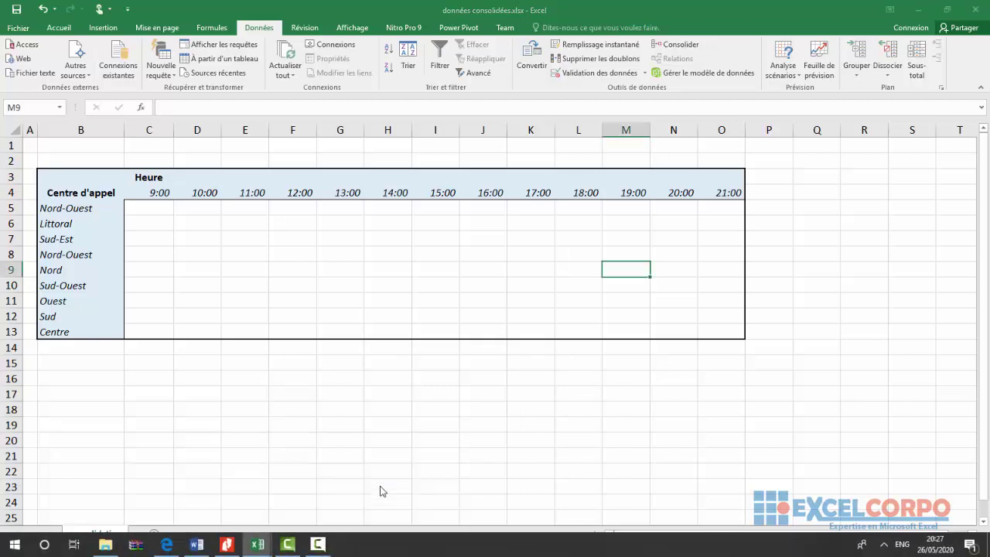
pyautogui.click(267, 305)
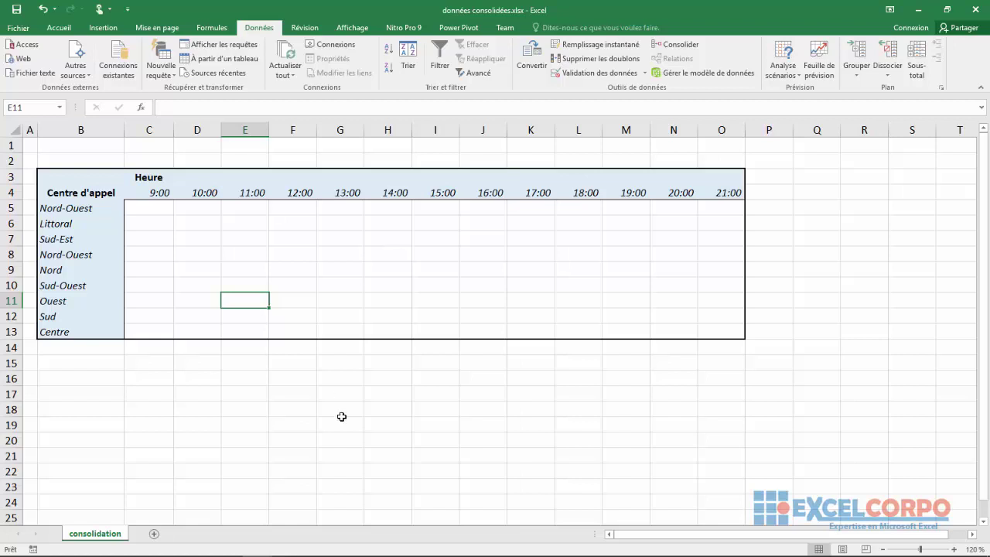
pyautogui.moveTo(272, 549)
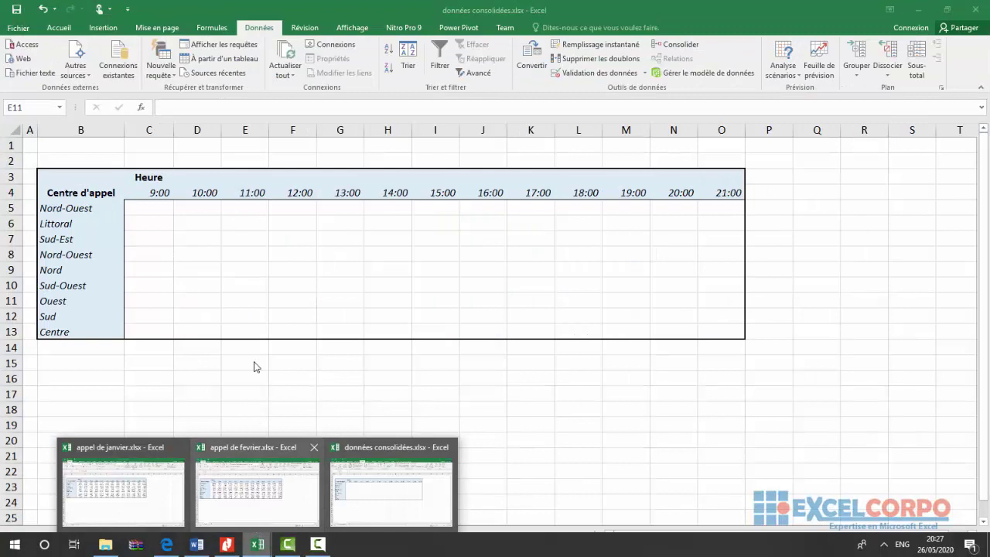
pyautogui.click(256, 307)
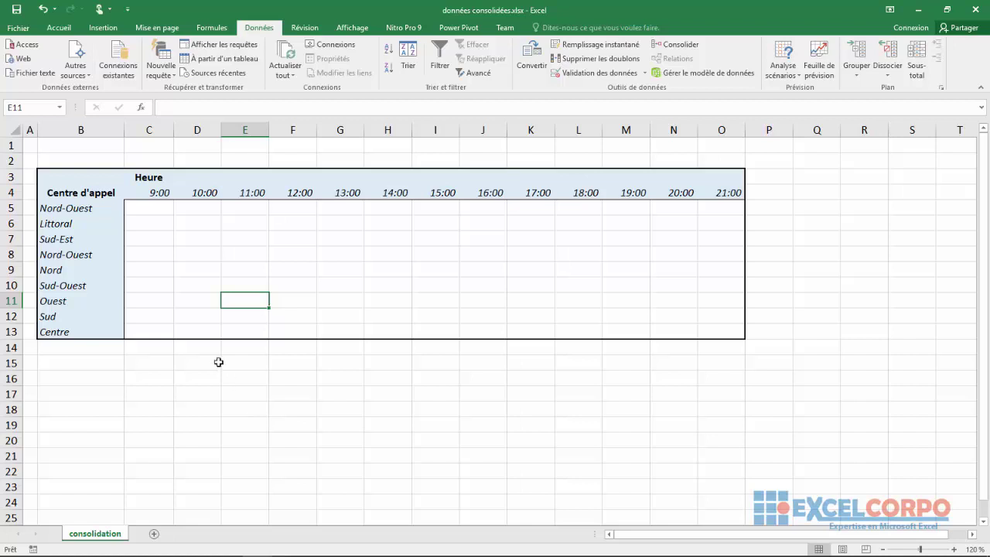
# - Start a data consolidation into the empty range C5:O13, using Somme as the function
pyautogui.click(157, 207)
pyautogui.moveTo(318, 252); pyautogui.dragTo(704, 325)
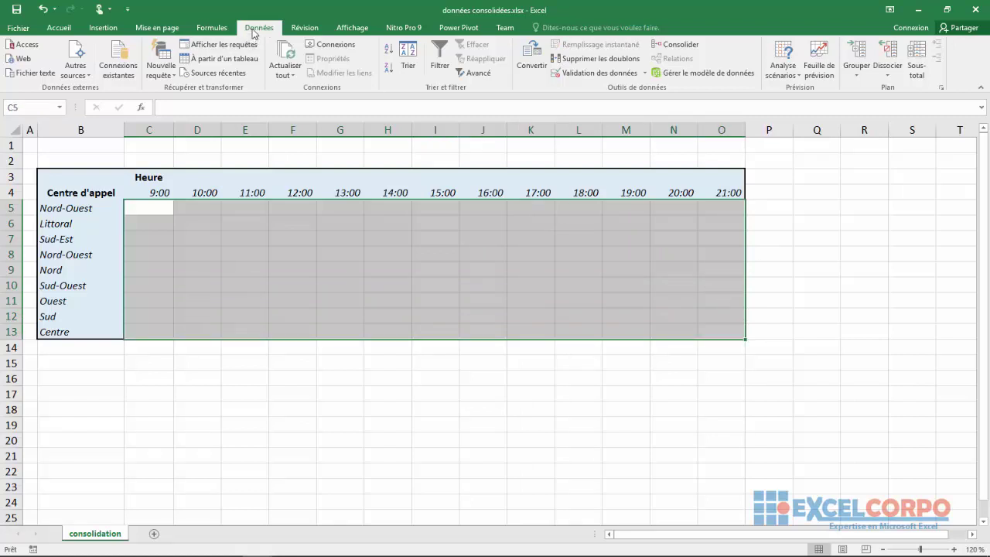
pyautogui.click(669, 46)
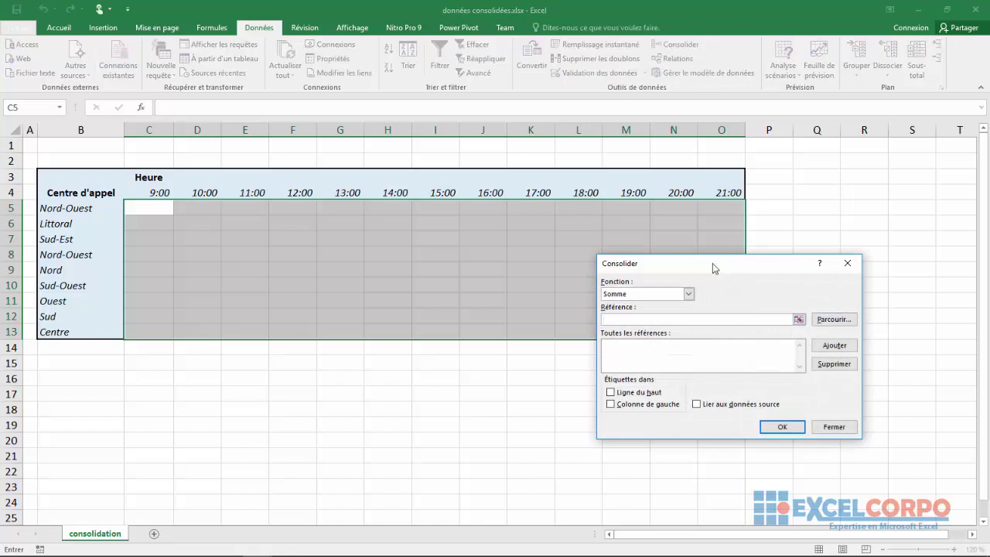
pyautogui.moveTo(713, 263); pyautogui.dragTo(607, 148)
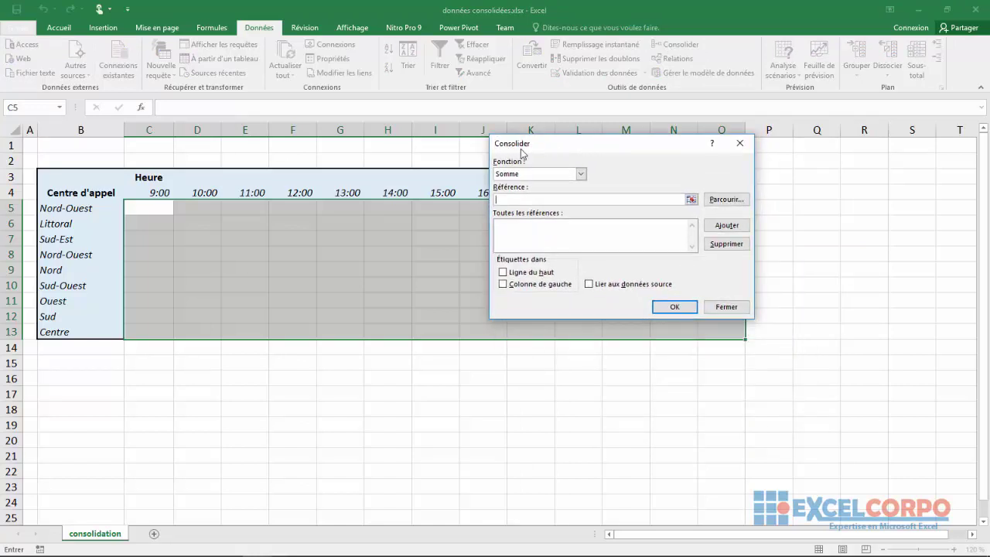
pyautogui.click(581, 174)
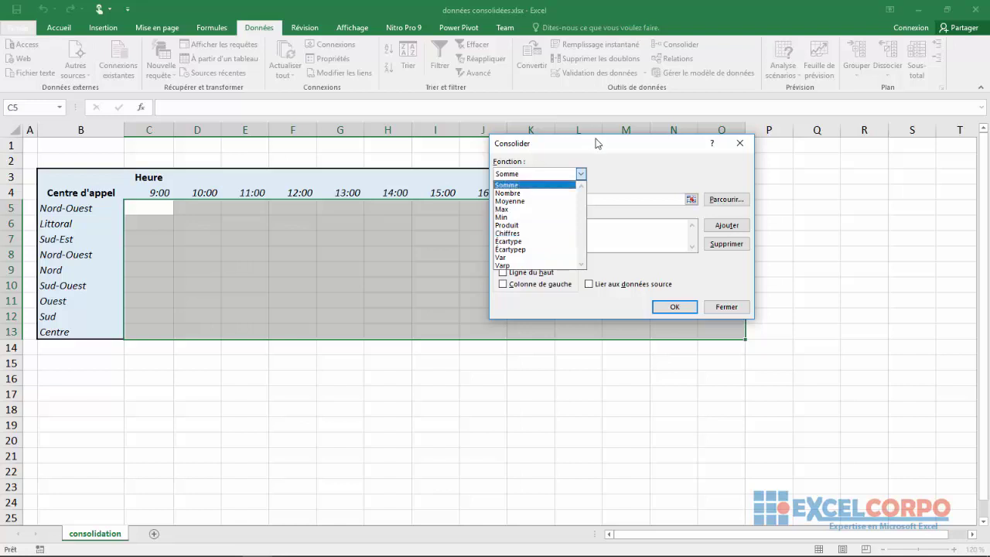
pyautogui.click(581, 174)
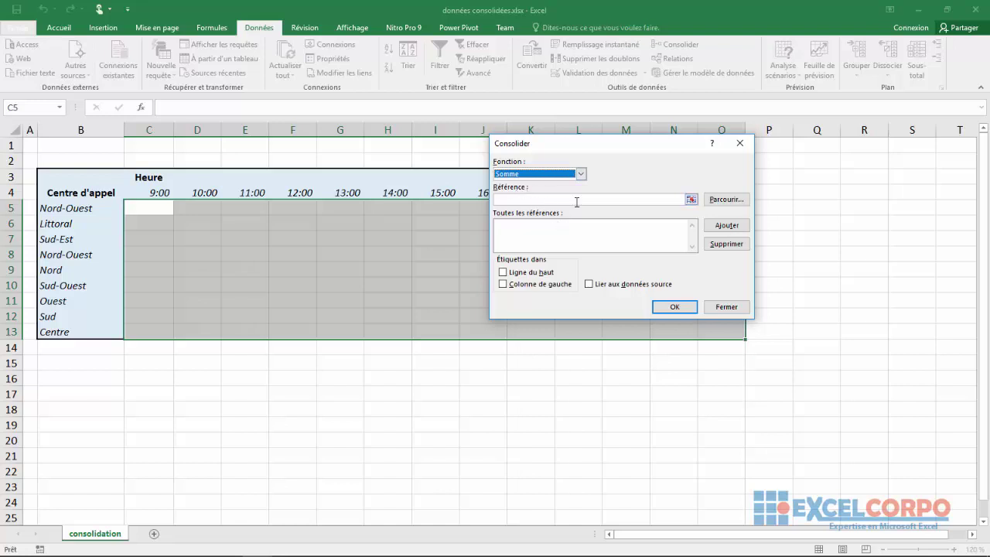
# - Add range C5:O13 on Feuil1 of appel de janvier.xlsx to the consolidation references
pyautogui.click(691, 200)
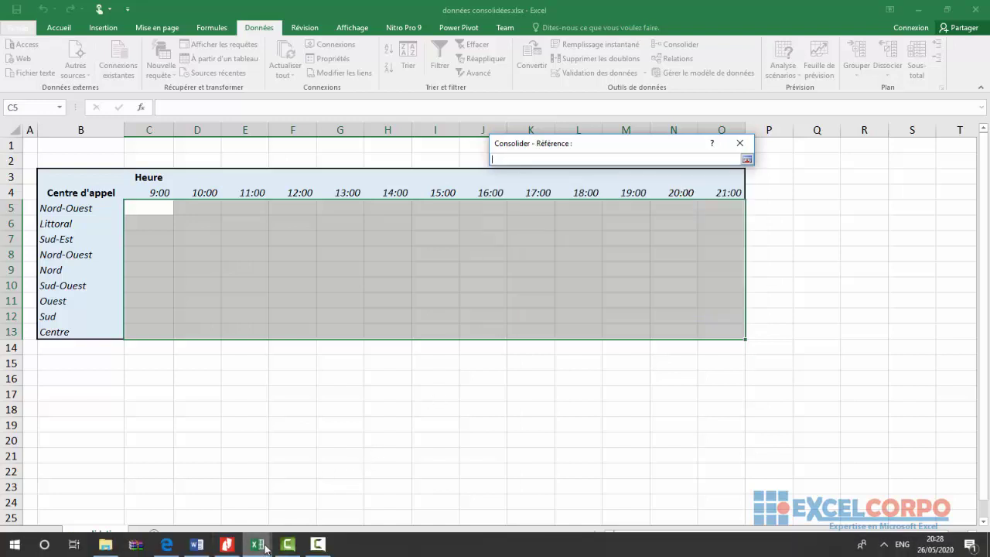
pyautogui.moveTo(266, 548)
pyautogui.click(107, 493)
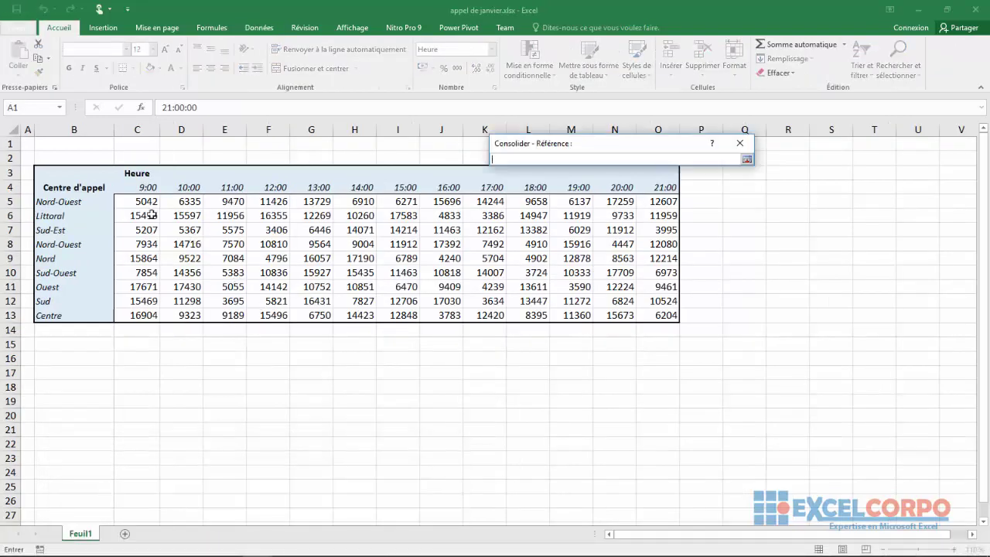
pyautogui.moveTo(143, 202); pyautogui.dragTo(642, 317)
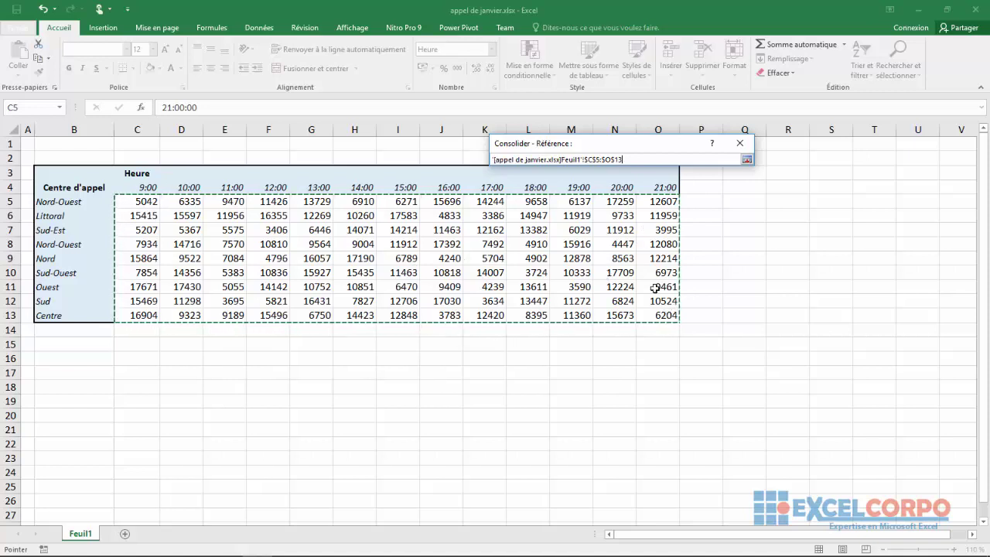
pyautogui.click(747, 159)
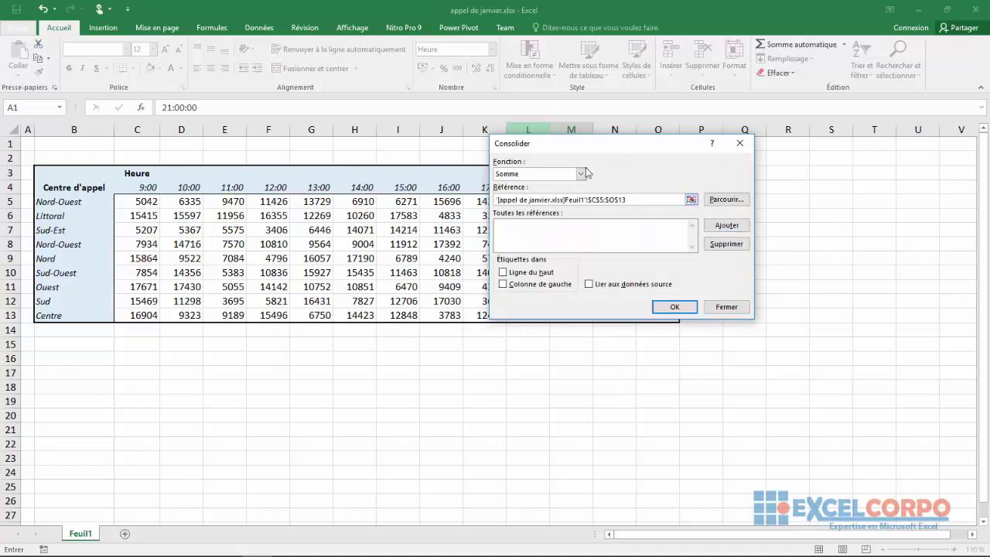
pyautogui.click(725, 225)
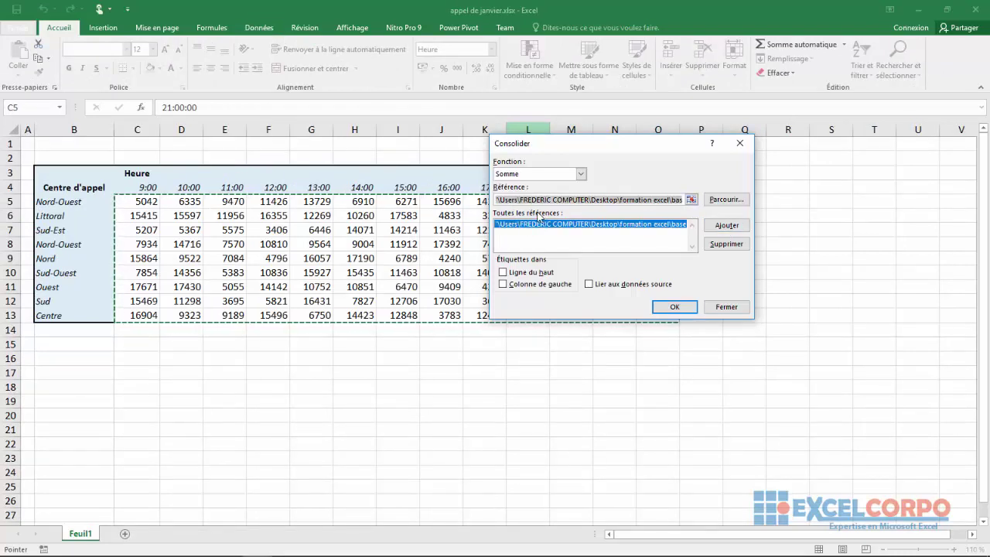
# - Clear the reference entry and add range C5:O13 on Feuil1 of appel de fevrier.xlsx to the consolidation references
pyautogui.press('BackSpace')
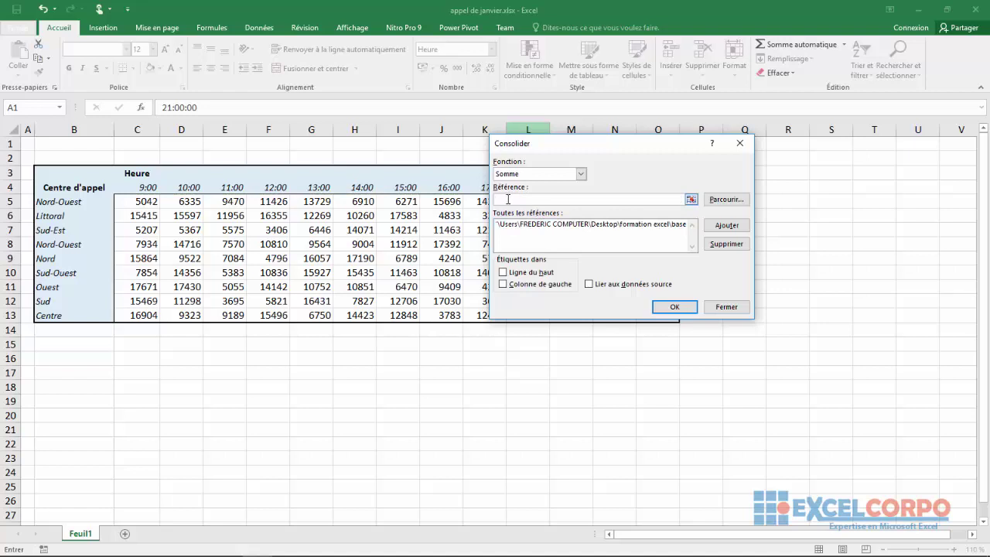
pyautogui.click(690, 200)
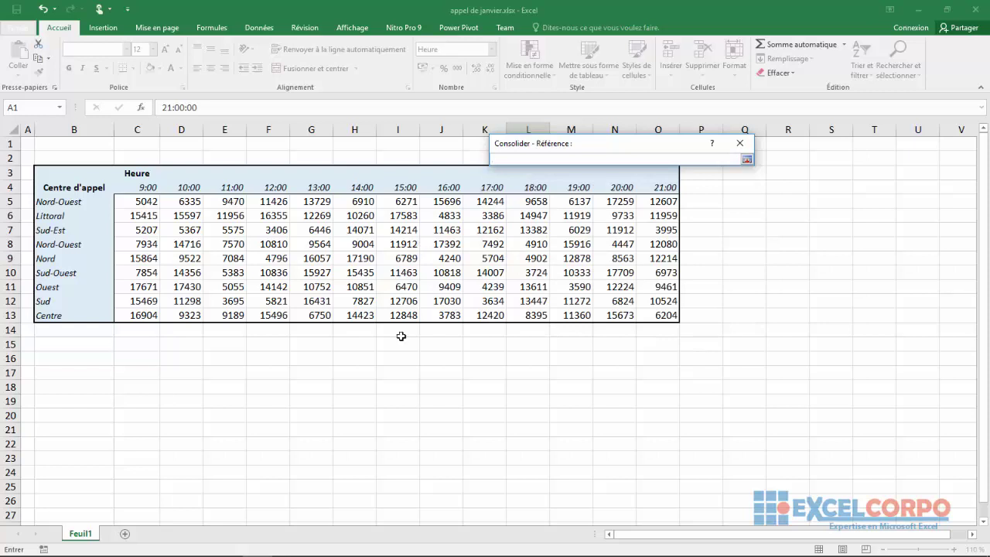
pyautogui.moveTo(255, 542)
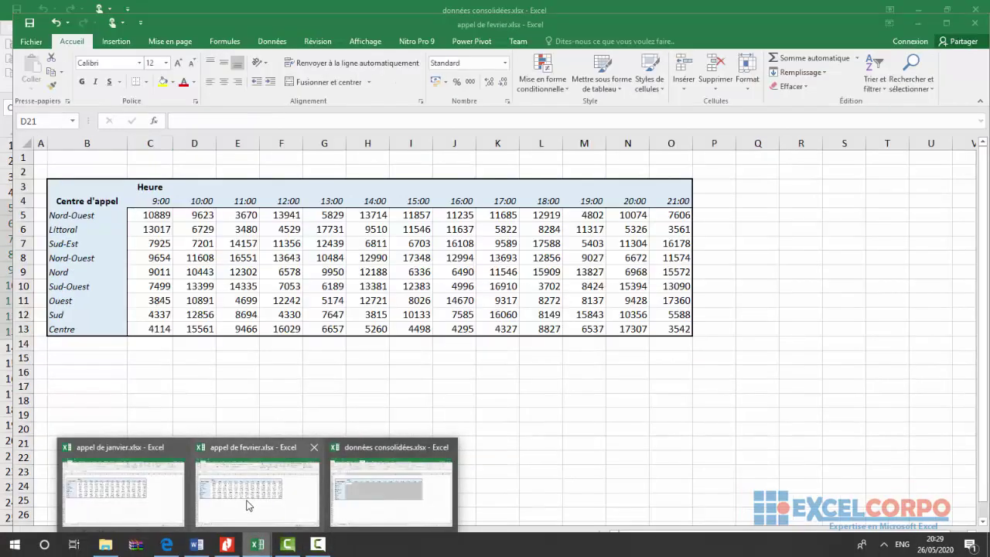
pyautogui.click(247, 505)
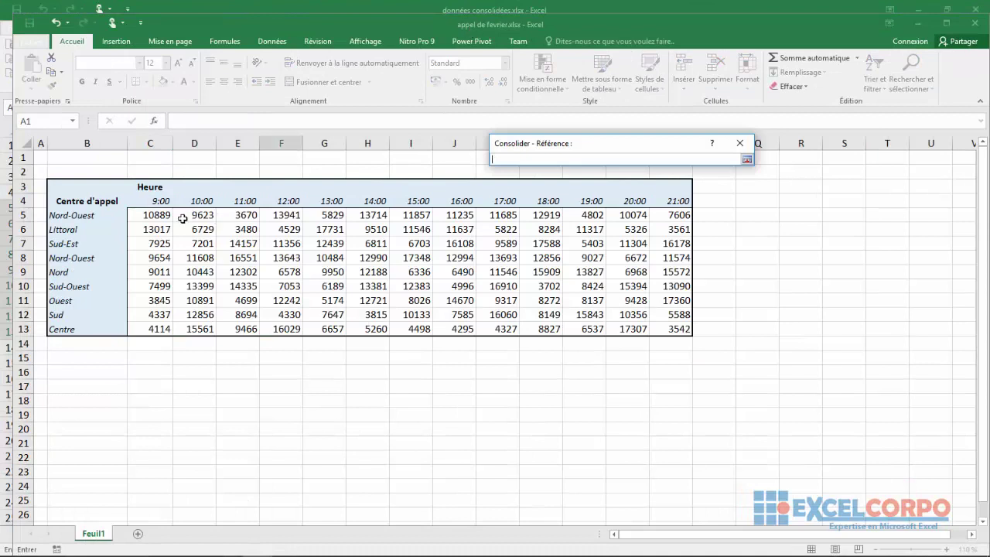
pyautogui.moveTo(160, 217); pyautogui.dragTo(660, 323)
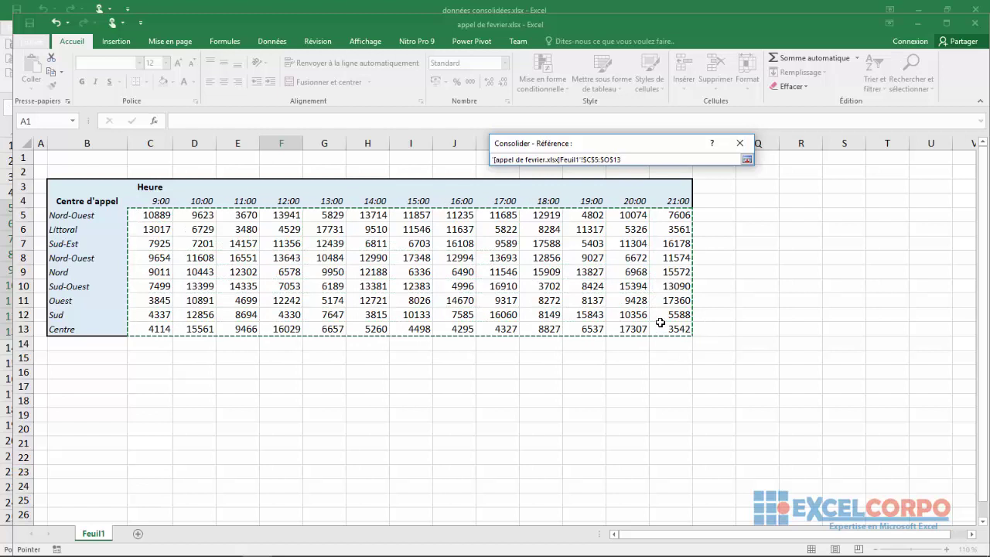
pyautogui.click(747, 160)
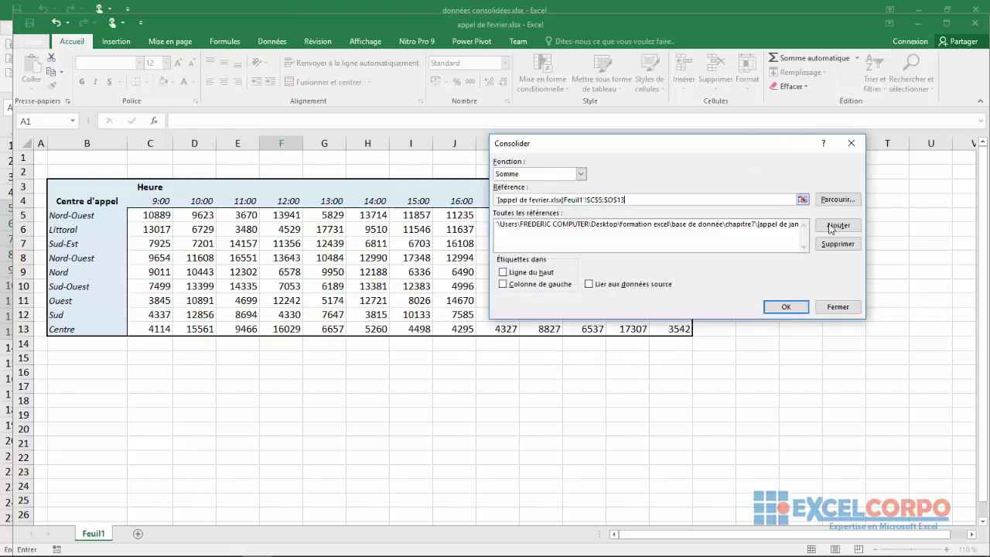
pyautogui.click(828, 226)
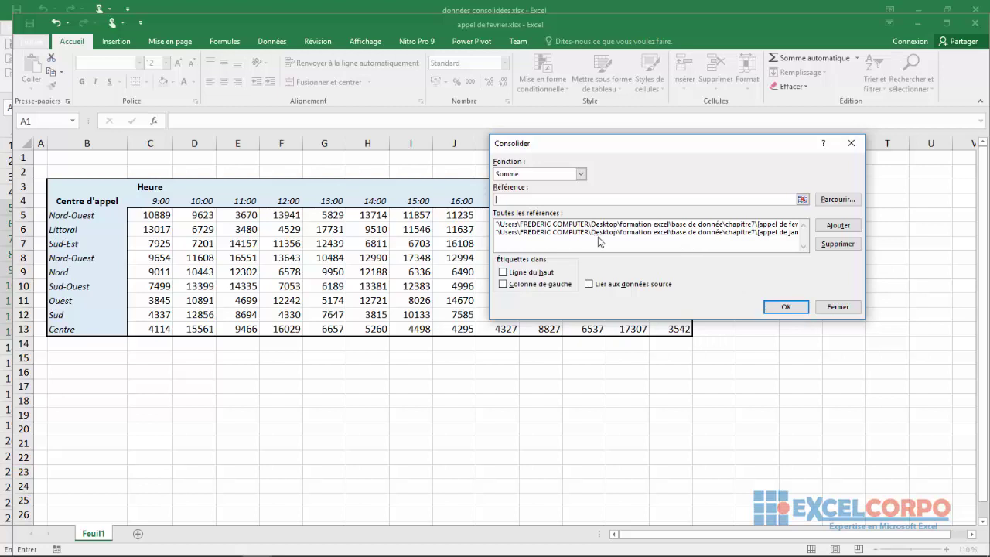
# - Run the Somme consolidation of the two added references and return to the table in données consolidées.xlsx
pyautogui.click(787, 308)
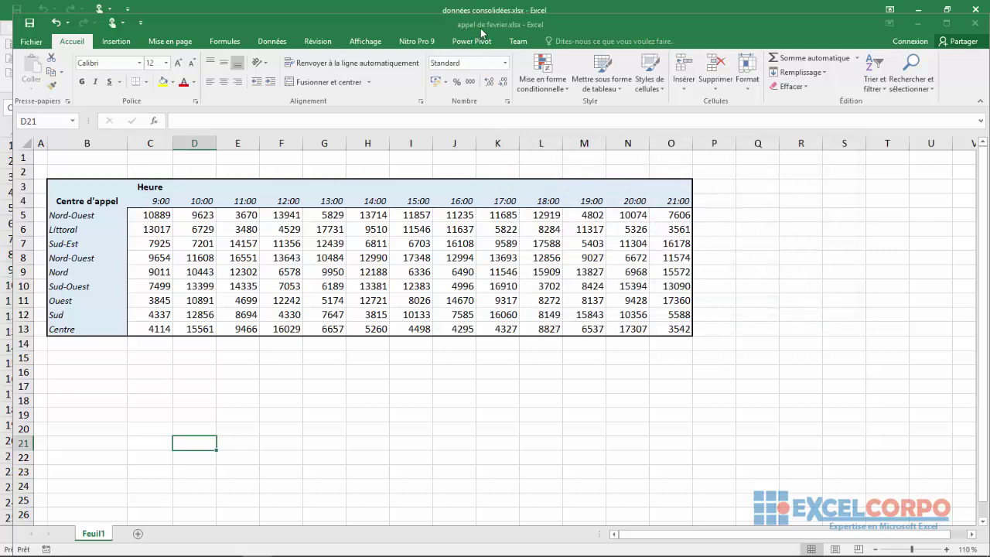
pyautogui.click(919, 24)
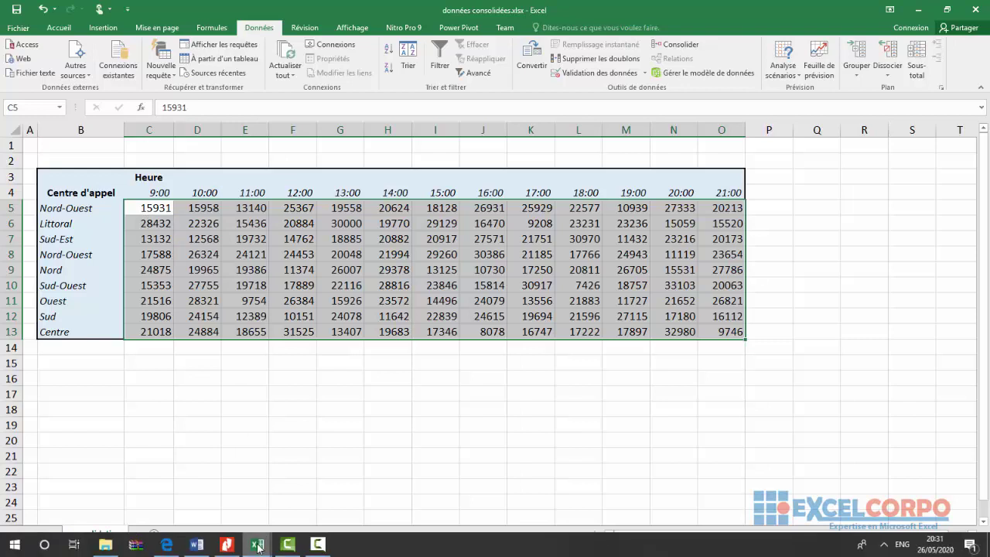
# - Check the consolidated sums against the source figures in appel de janvier.xlsx and appel de fevrier.xlsx
pyautogui.click(258, 546)
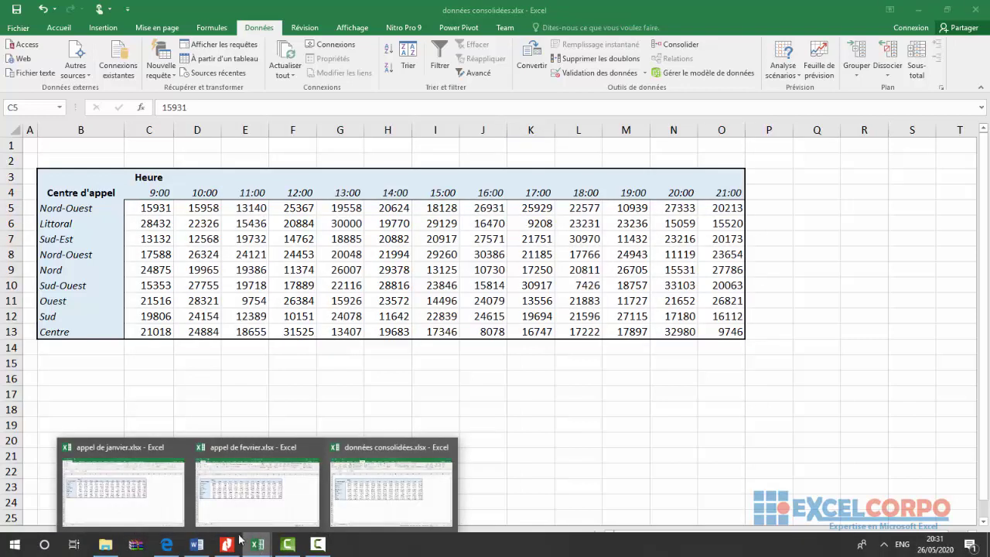
pyautogui.click(130, 493)
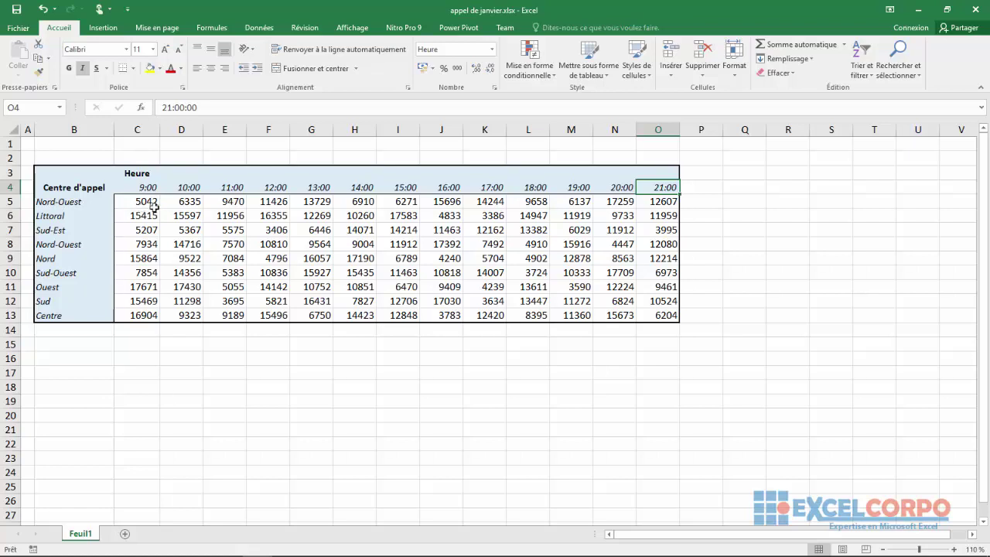
pyautogui.moveTo(249, 551)
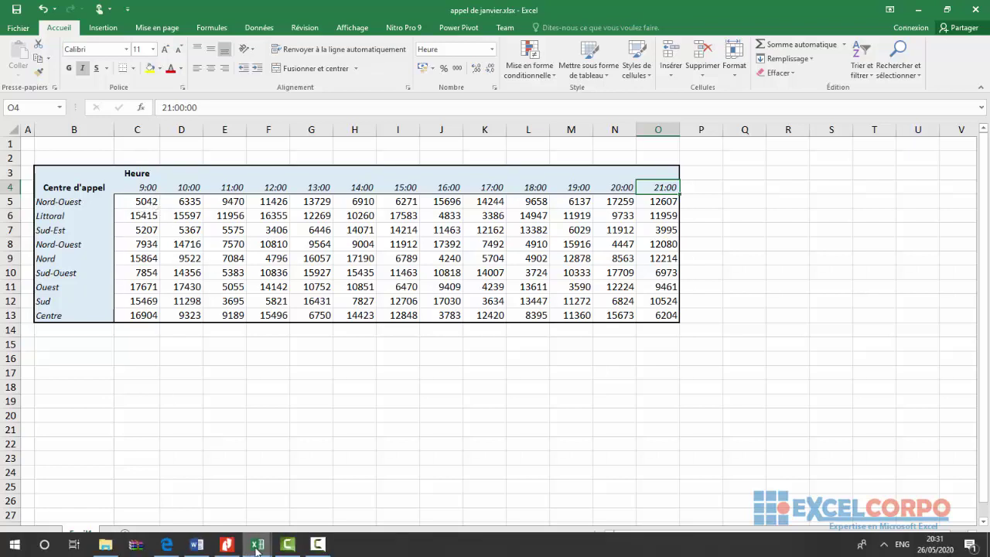
pyautogui.click(268, 502)
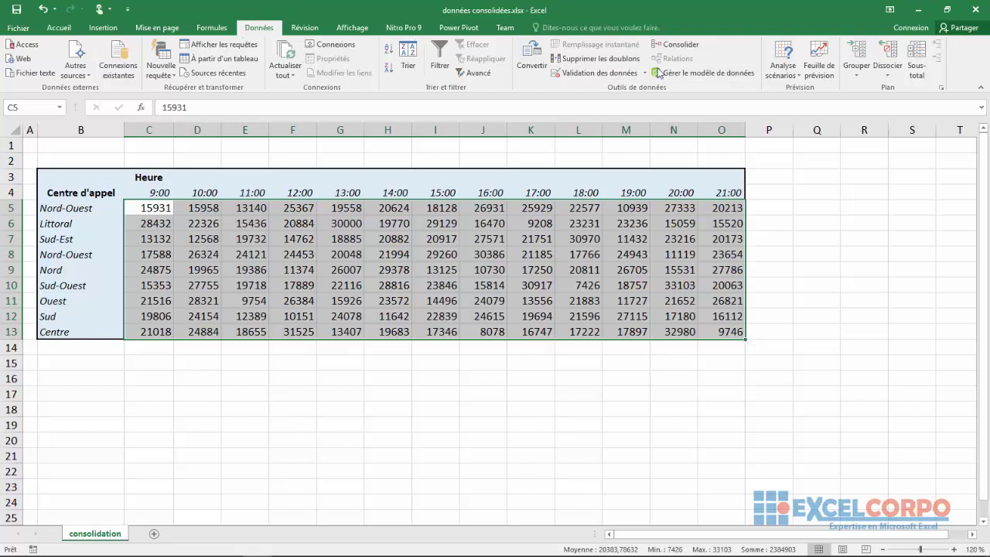
# - Consolidate the same two references again into C5:O13 of données consolidées.xlsx, using Max as the function
pyautogui.click(673, 44)
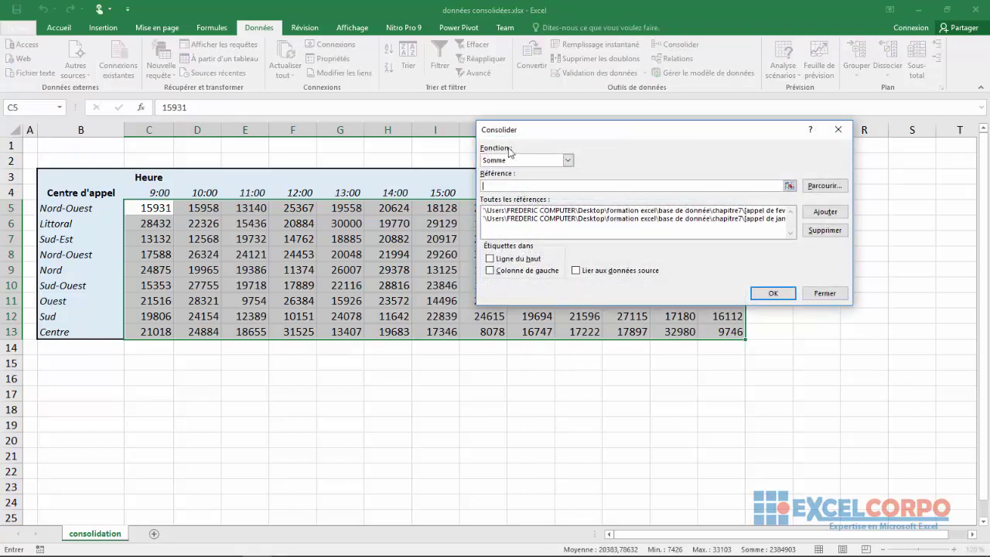
pyautogui.click(568, 161)
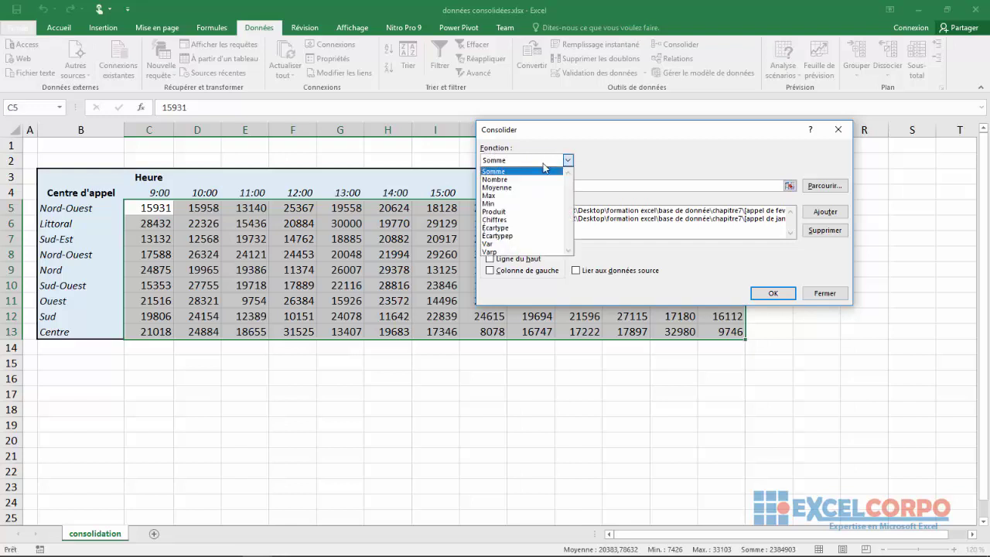
pyautogui.click(494, 196)
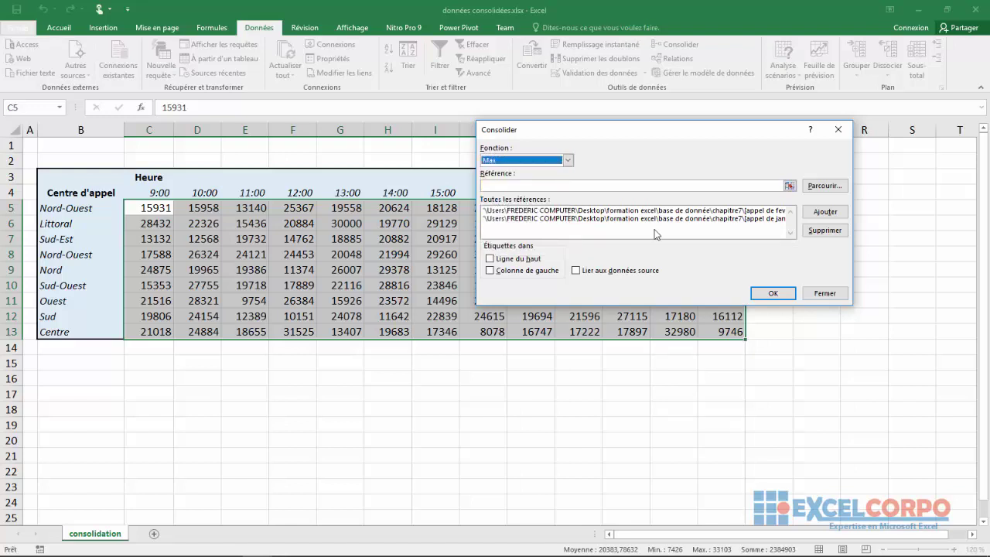
pyautogui.click(770, 295)
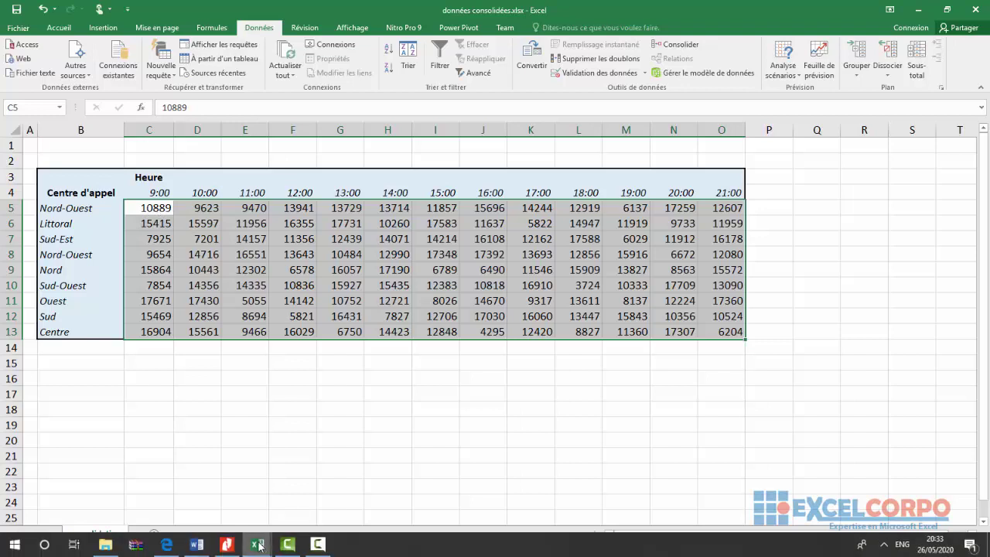
# - Compare cell C5 in appel de fevrier.xlsx and appel de janvier.xlsx with the maximum in données consolidées.xlsx
pyautogui.click(259, 546)
pyautogui.click(288, 493)
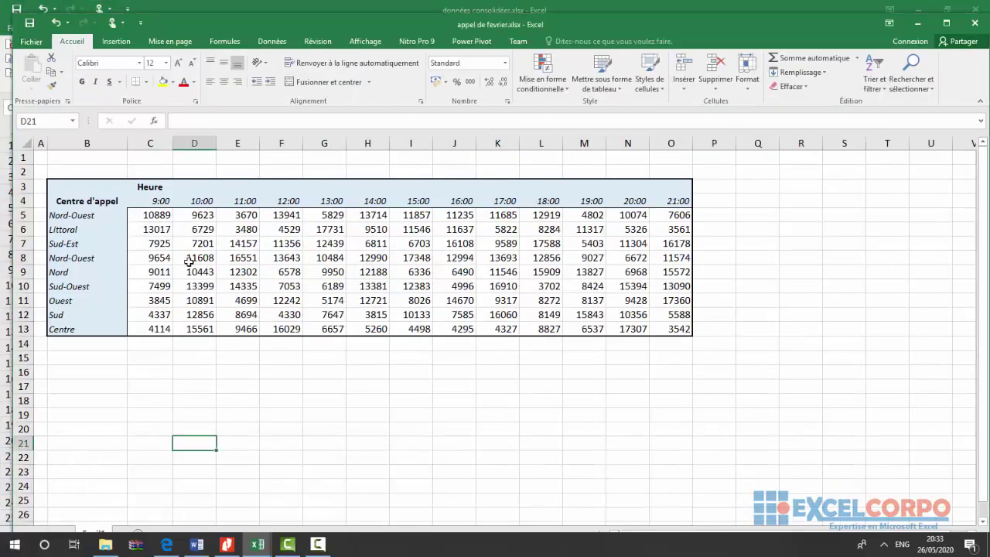
pyautogui.click(155, 216)
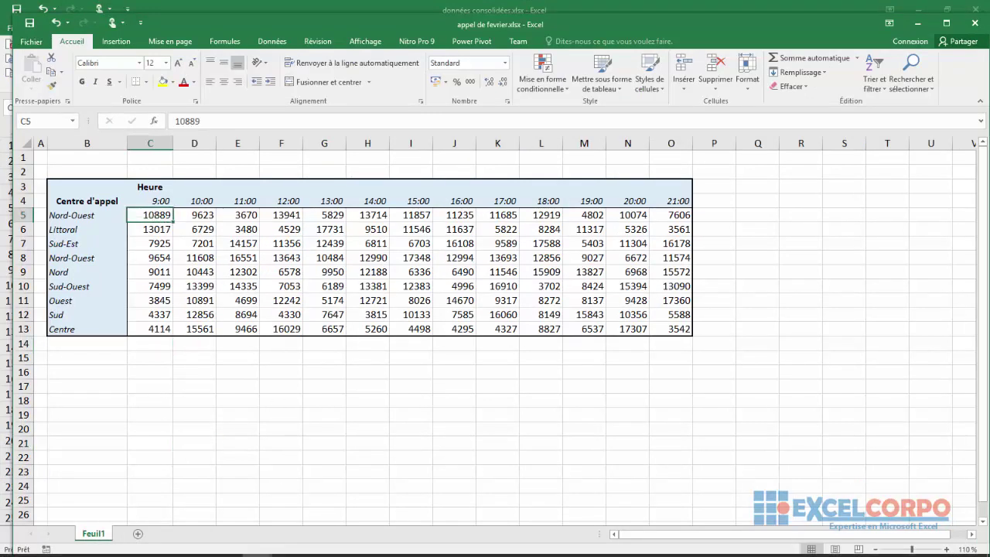
pyautogui.click(259, 545)
pyautogui.click(166, 479)
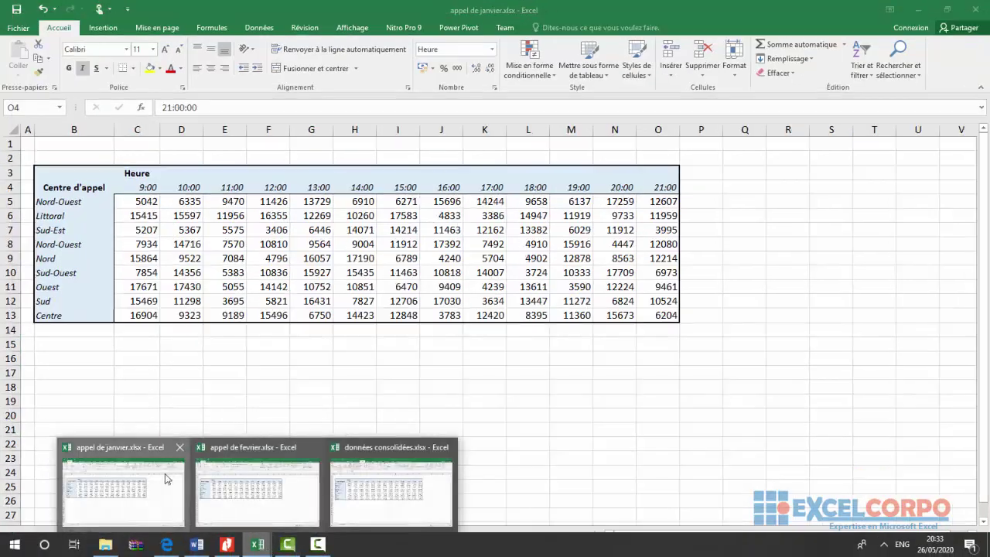
pyautogui.click(135, 202)
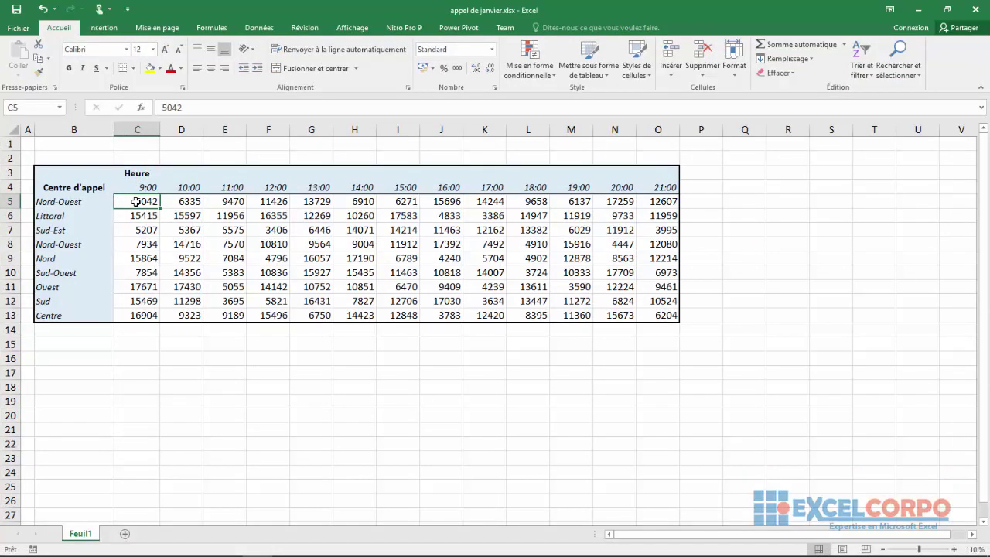
pyautogui.click(258, 544)
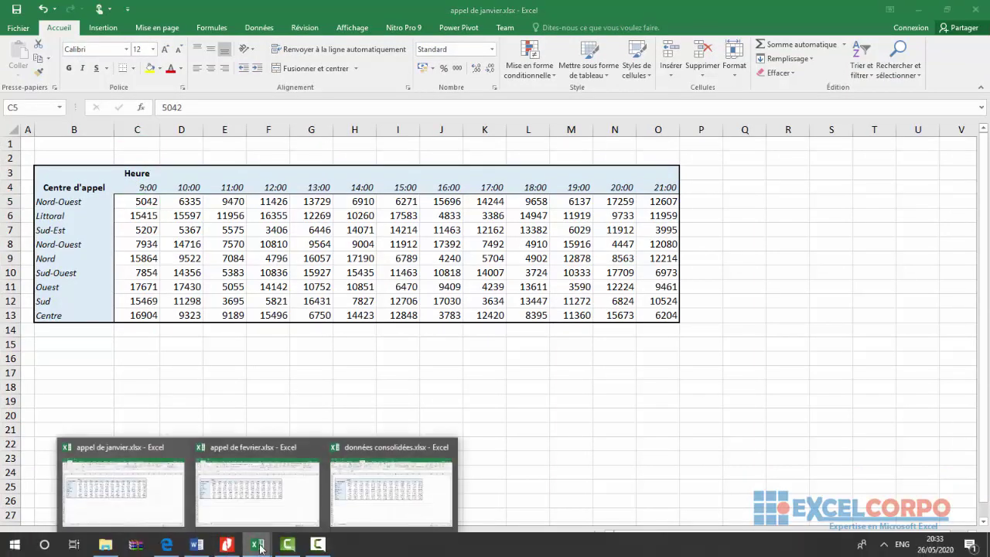
pyautogui.click(393, 511)
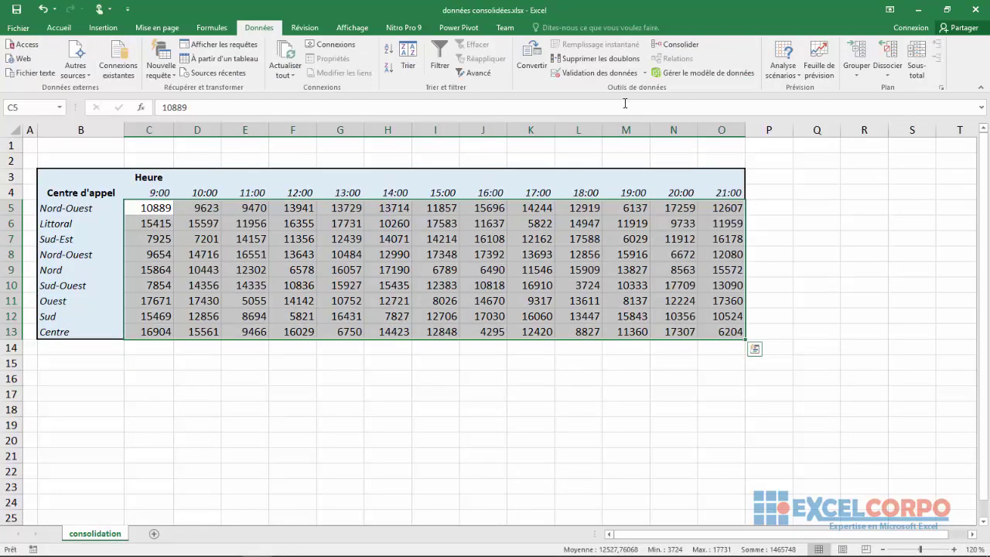
# - Rerun the consolidation of the same two references into C5:O13, using Min as the function
pyautogui.click(669, 46)
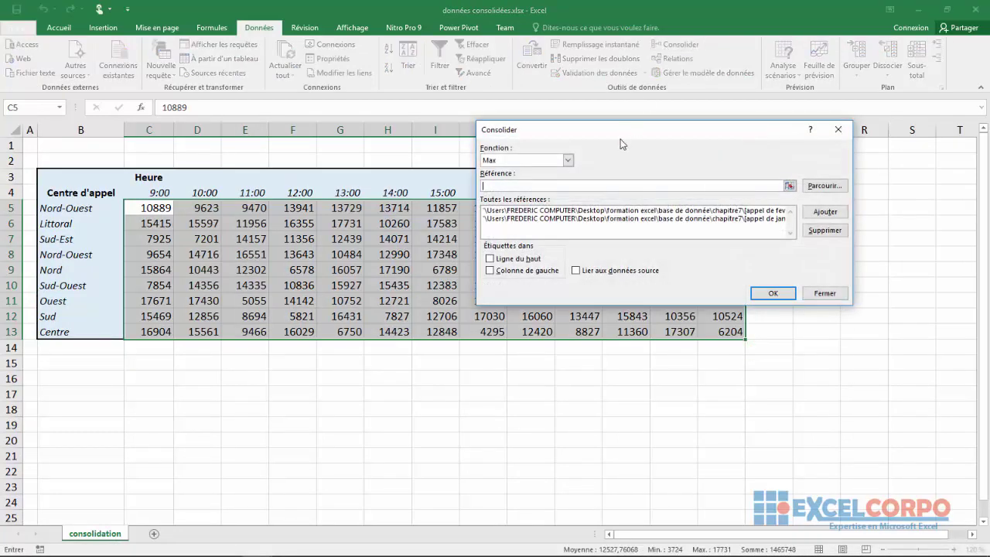
pyautogui.click(568, 160)
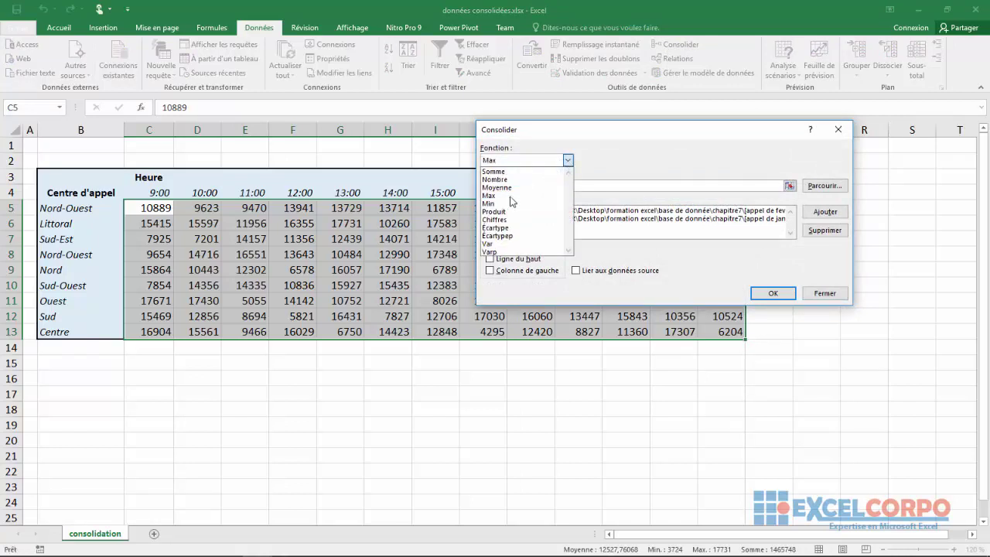
pyautogui.click(499, 204)
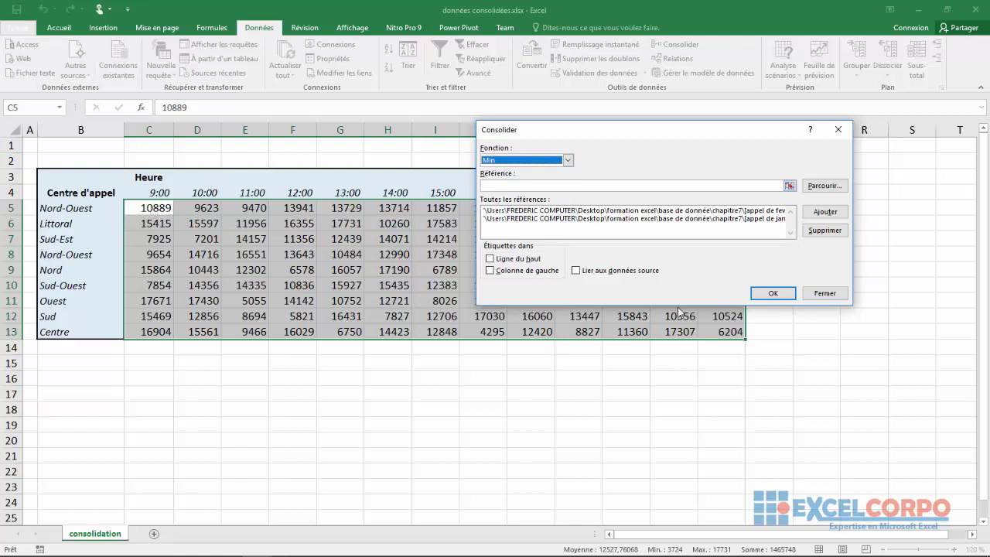
pyautogui.click(760, 294)
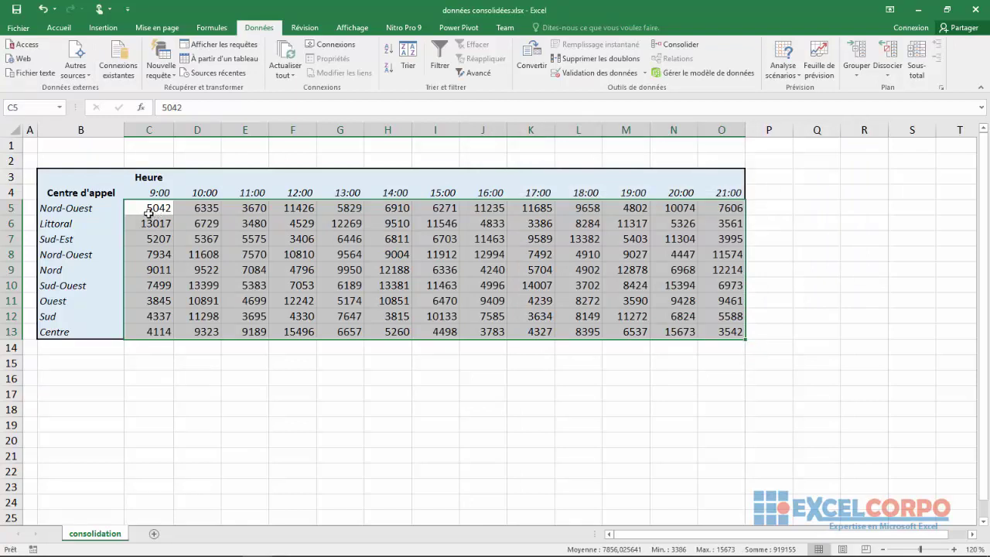
# - Check the consolidated minimums against the figures in appel de janvier.xlsx, and return to données consolidées.xlsx
pyautogui.moveTo(259, 551)
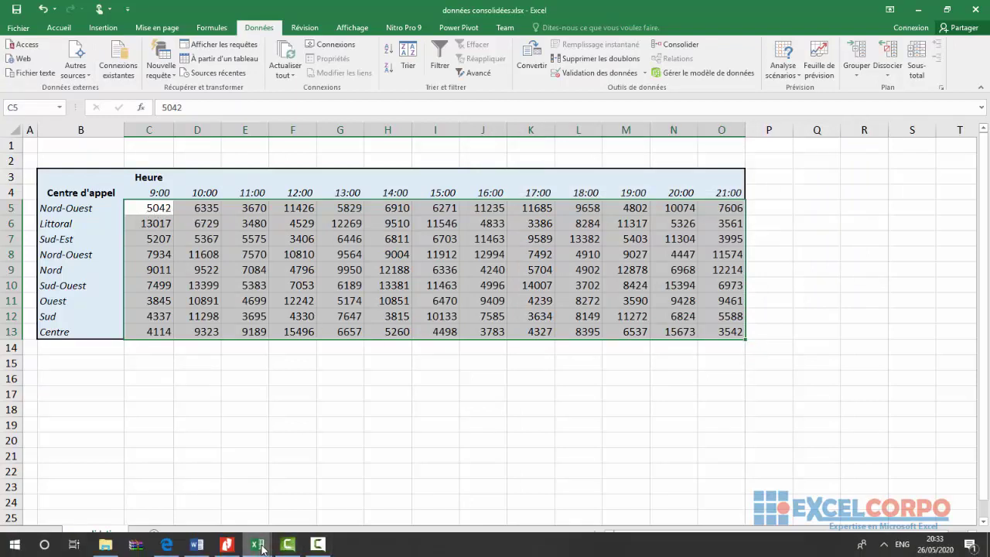
pyautogui.click(137, 503)
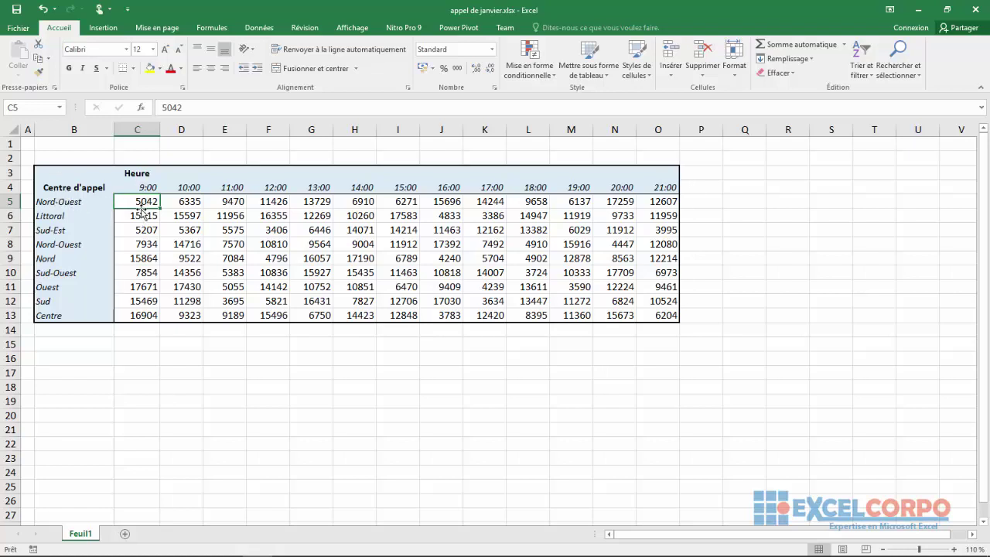
pyautogui.click(182, 287)
pyautogui.click(225, 330)
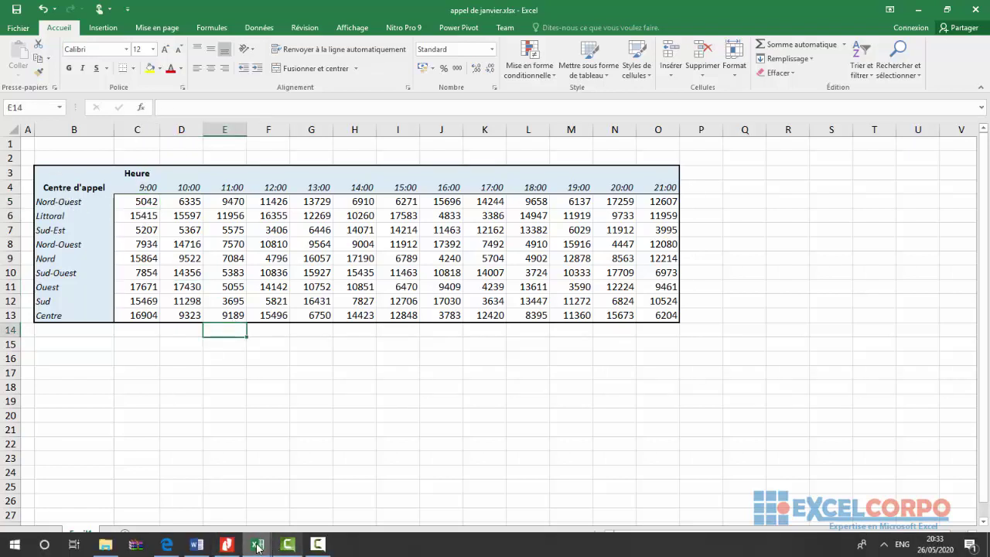
pyautogui.moveTo(258, 548)
pyautogui.click(400, 506)
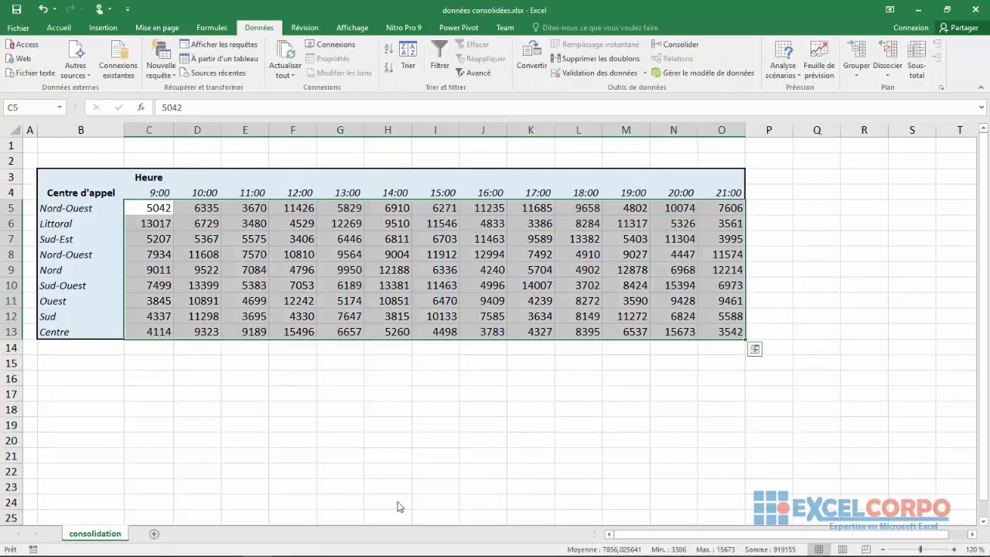